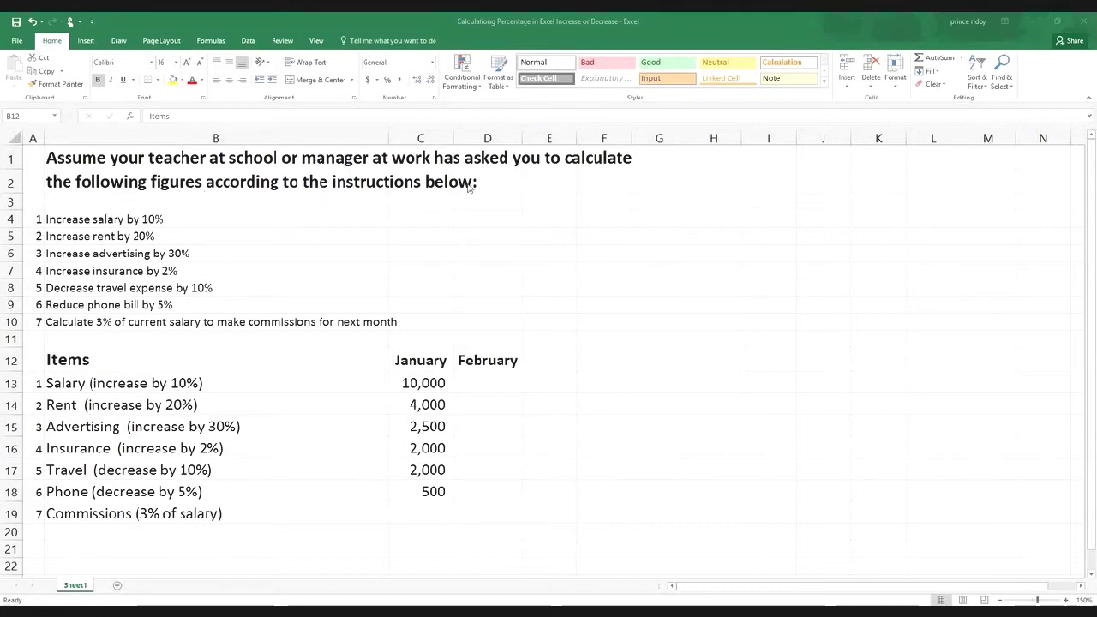
# - Select the February Salary cell D13 and begin a formula with an equals sign
pyautogui.scroll(-1, 142, 470)
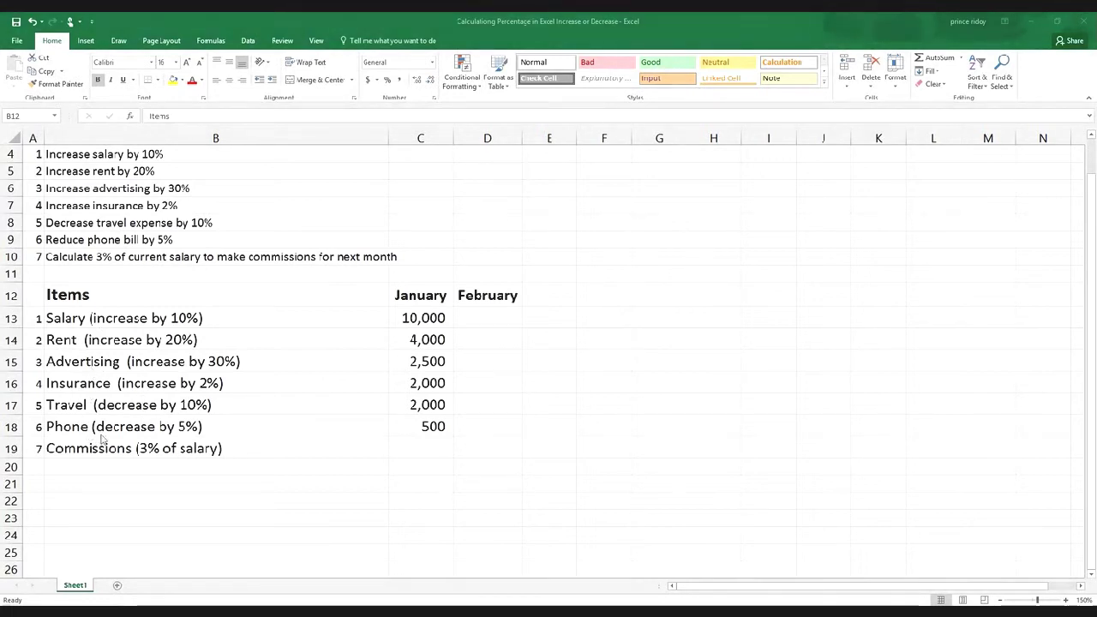
pyautogui.scroll(1, 272, 410)
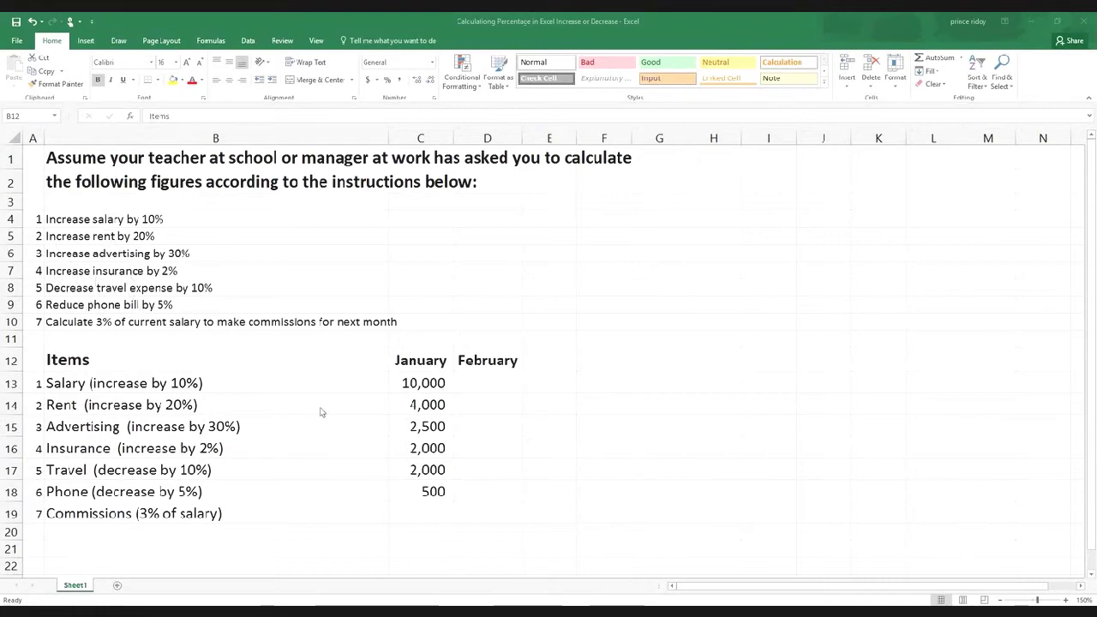
pyautogui.click(491, 387)
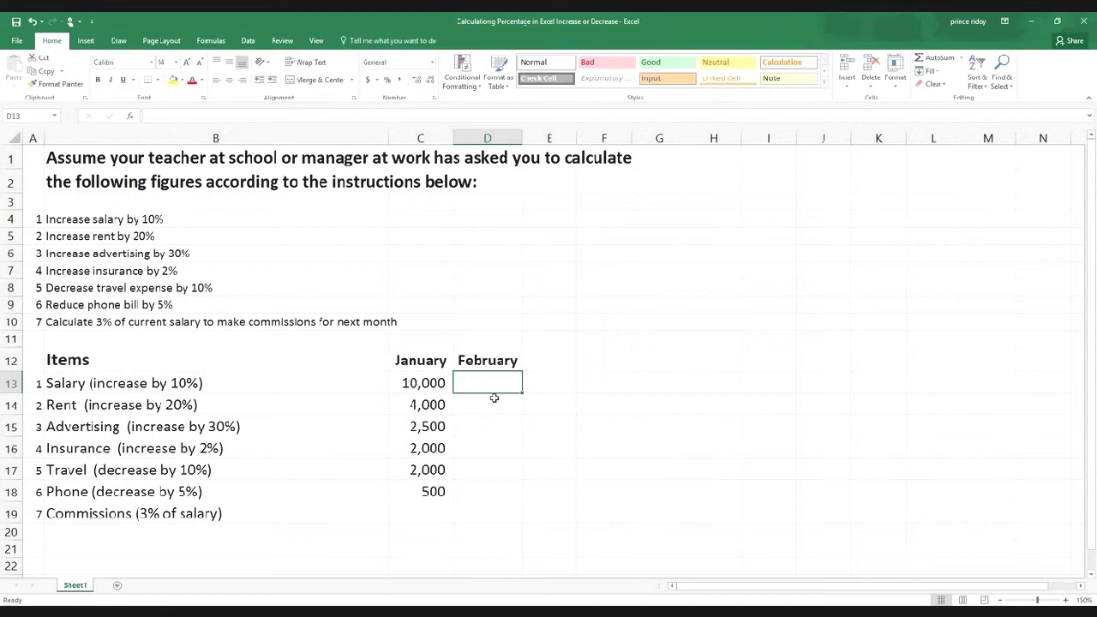
pyautogui.click(492, 431)
pyautogui.click(484, 381)
pyautogui.write('=')
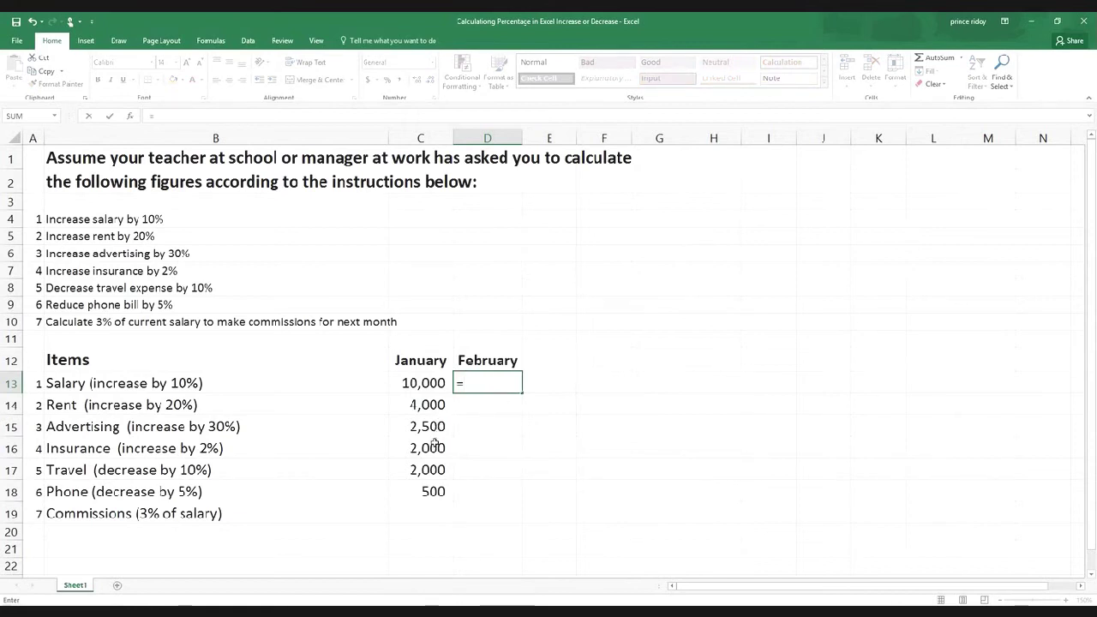
# - Complete D13 as =C13*1.1 so February Salary shows 11,000
pyautogui.click(415, 385)
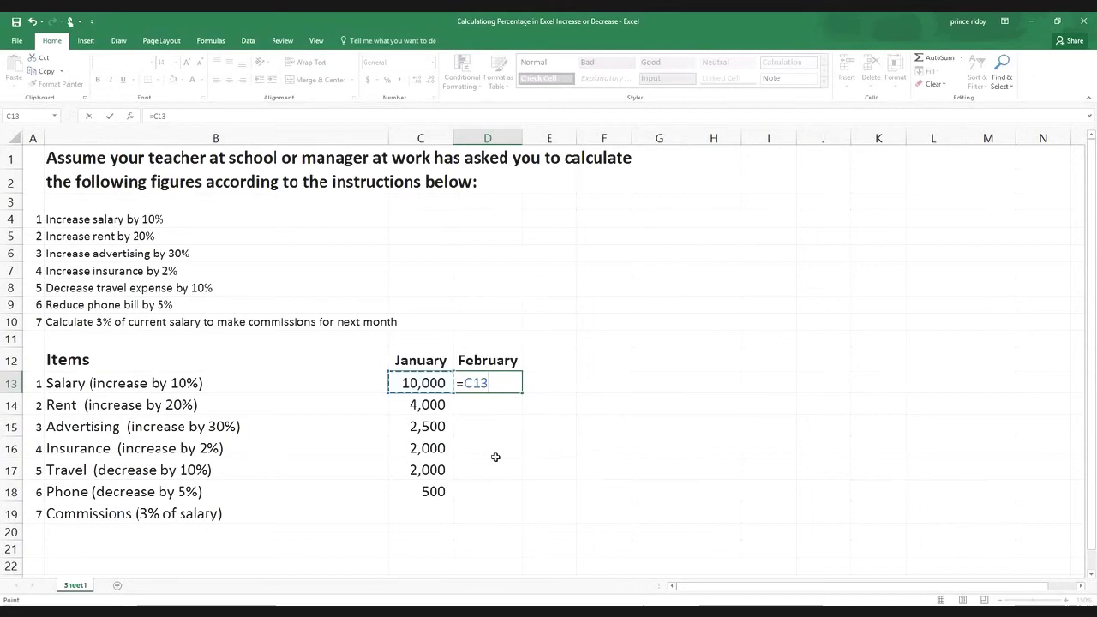
pyautogui.write('*')
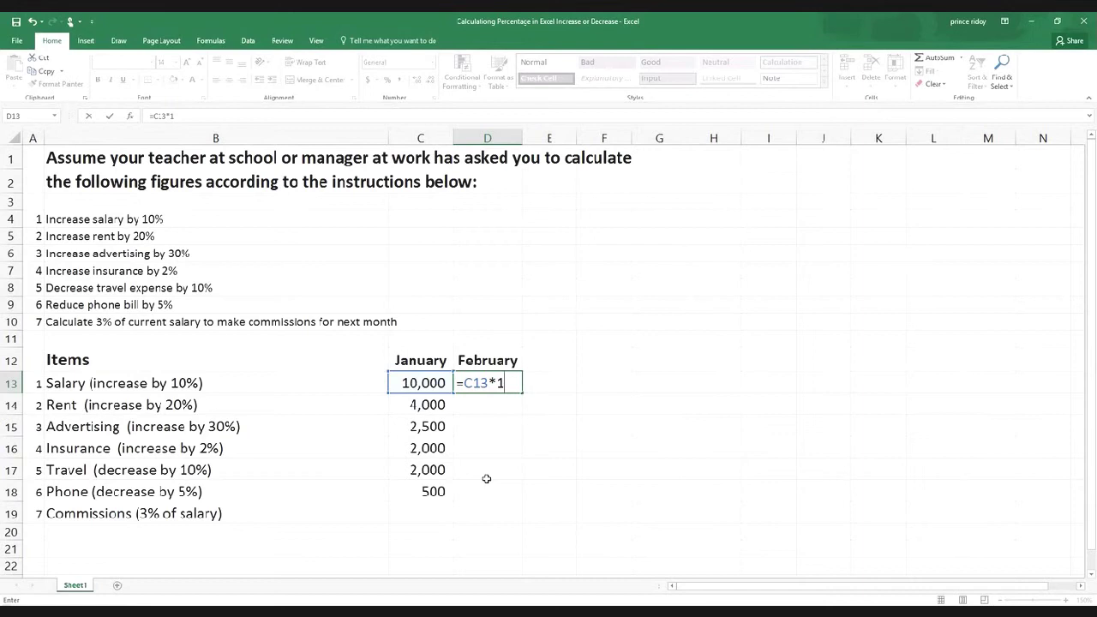
pyautogui.write('.')
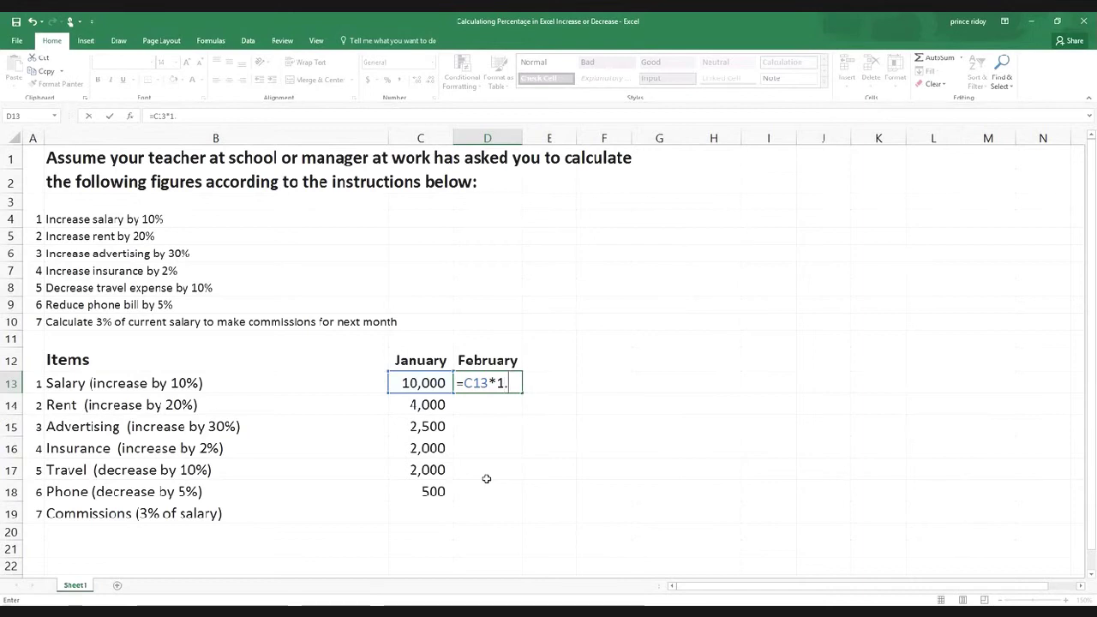
pyautogui.write('1')
pyautogui.press('Return')
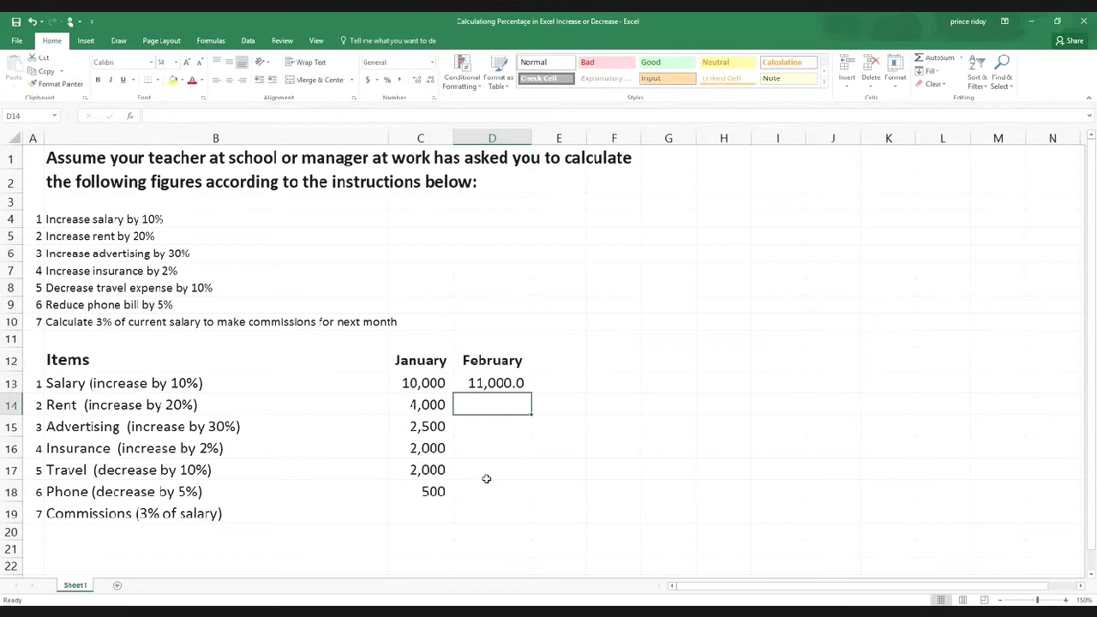
# - Review the 11,000 February Salary result in D13, then move to the Rent cell D14
pyautogui.press('Up')
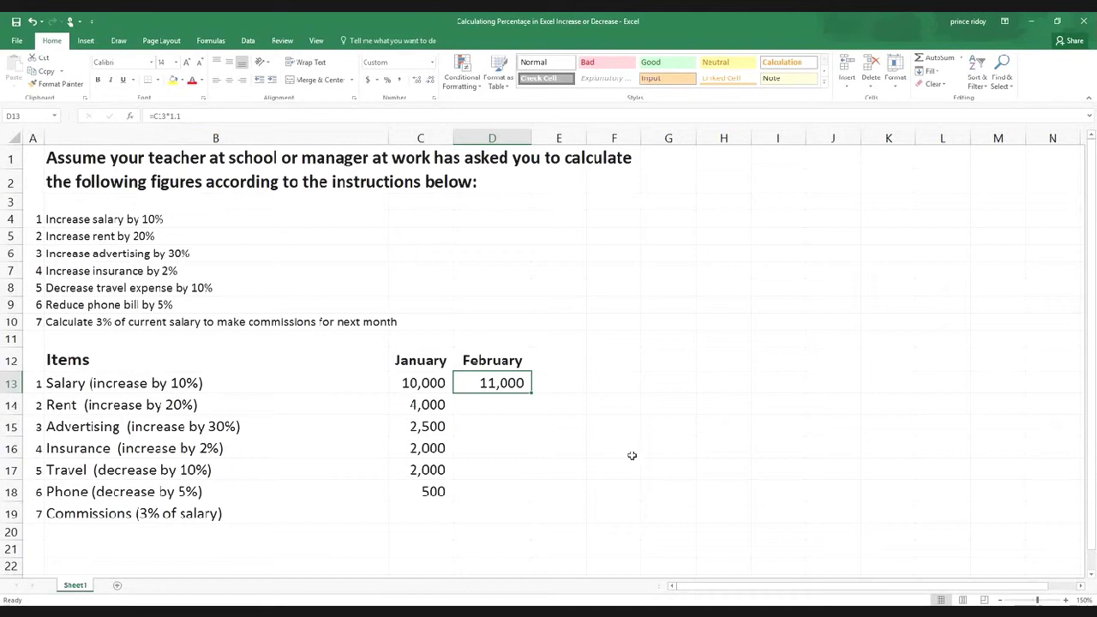
pyautogui.click(497, 410)
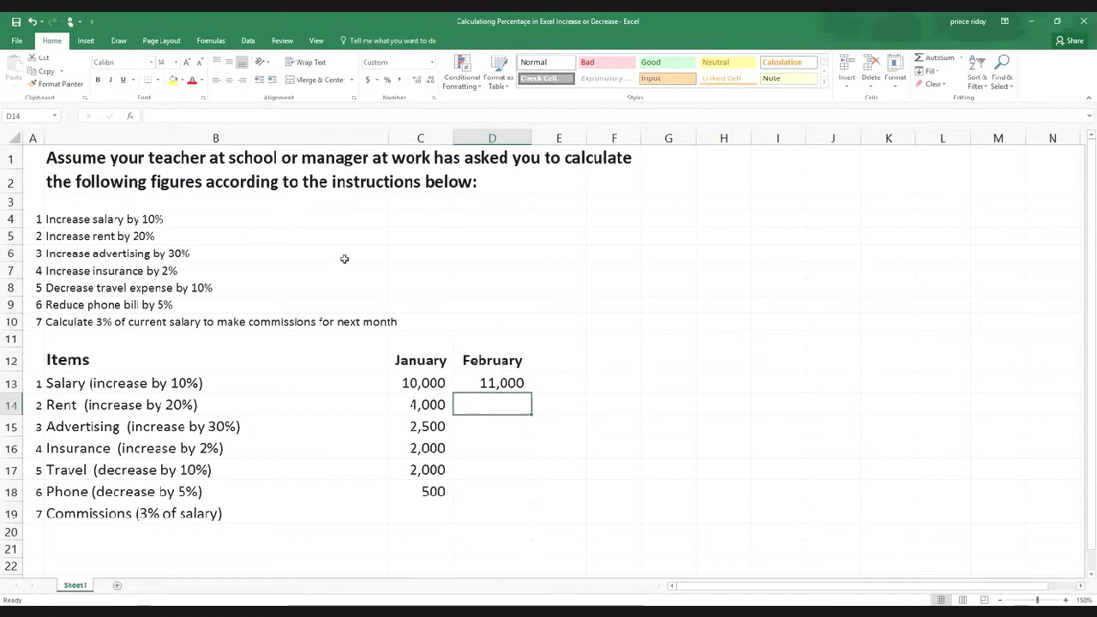
# - Enter =C14*1.2 in D14 so February Rent shows 4,800
pyautogui.write('=')
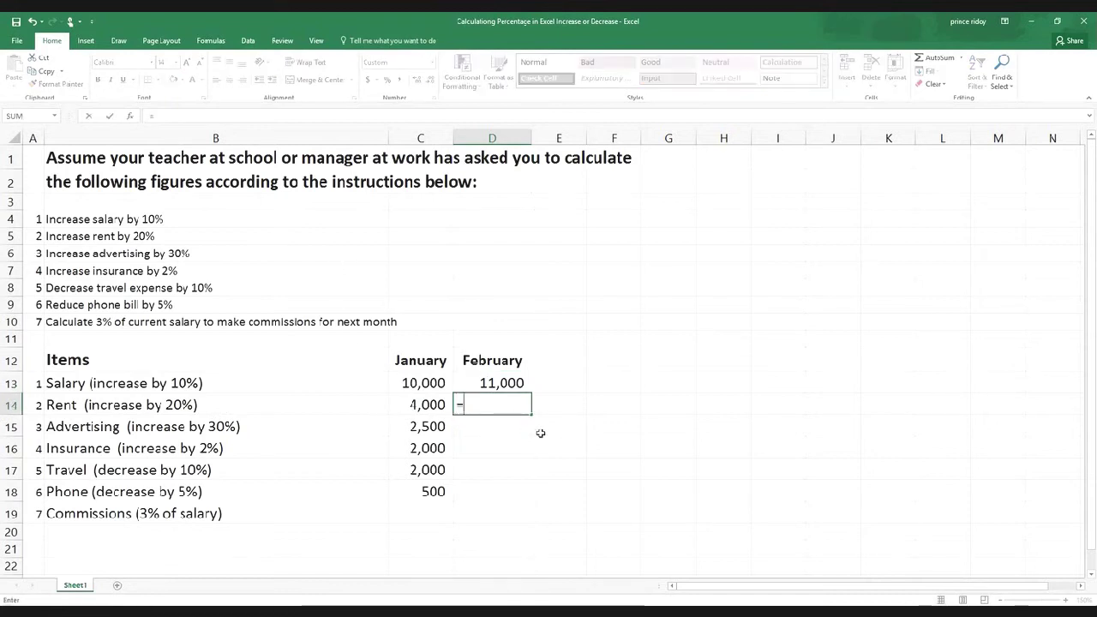
pyautogui.click(418, 404)
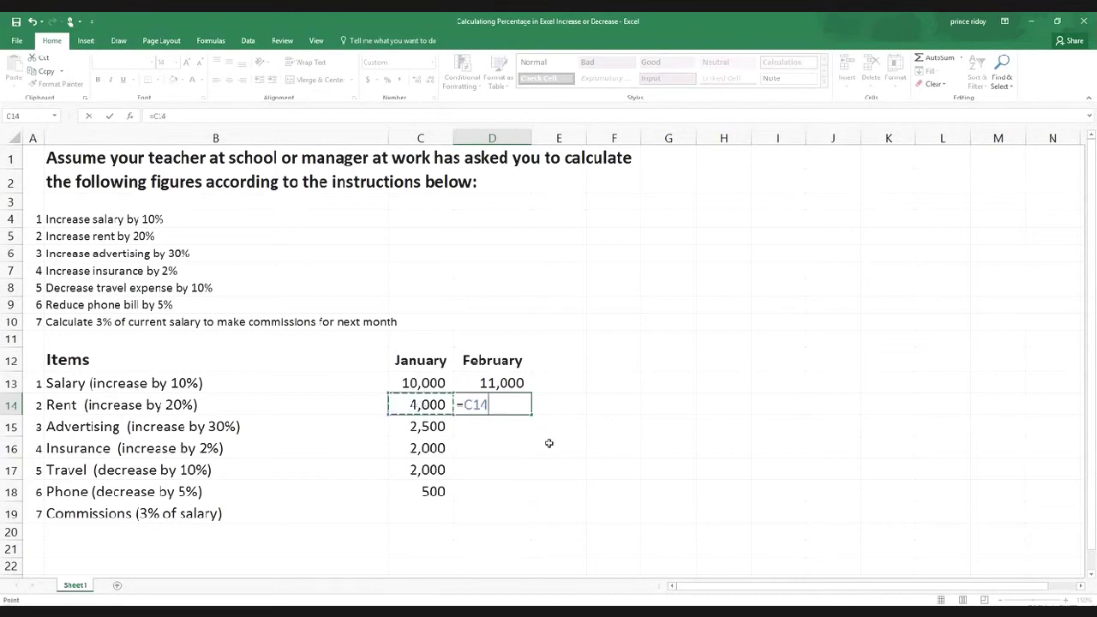
pyautogui.write('*1.2')
pyautogui.press('Return')
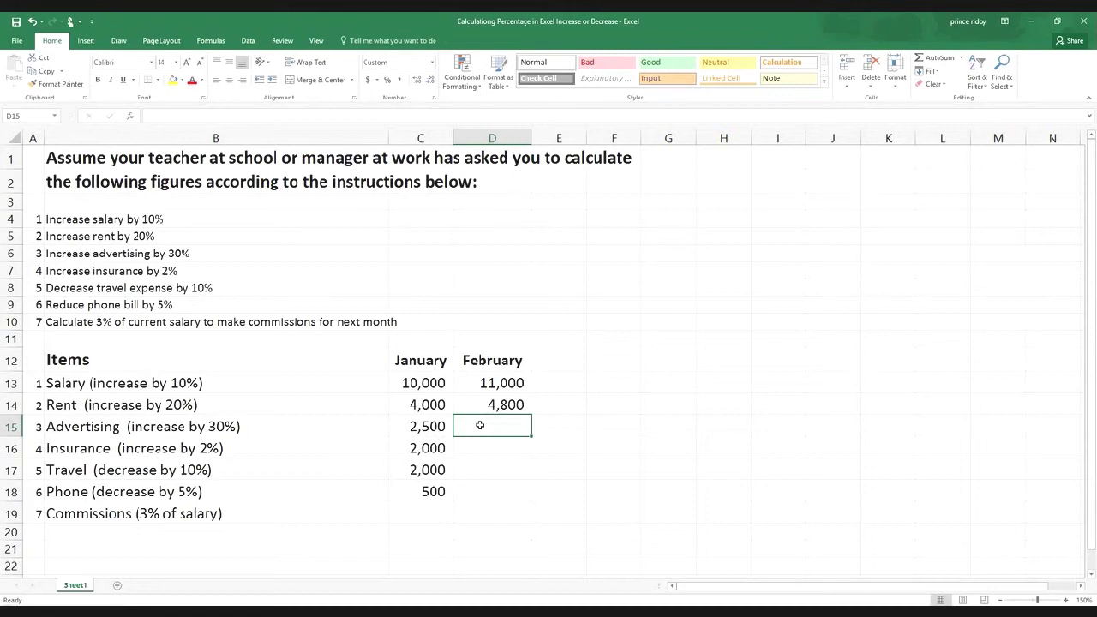
# - Enter =C15*1.3 in D15 so February Advertising shows 3,250, and recheck the Rent formula
pyautogui.write('=')
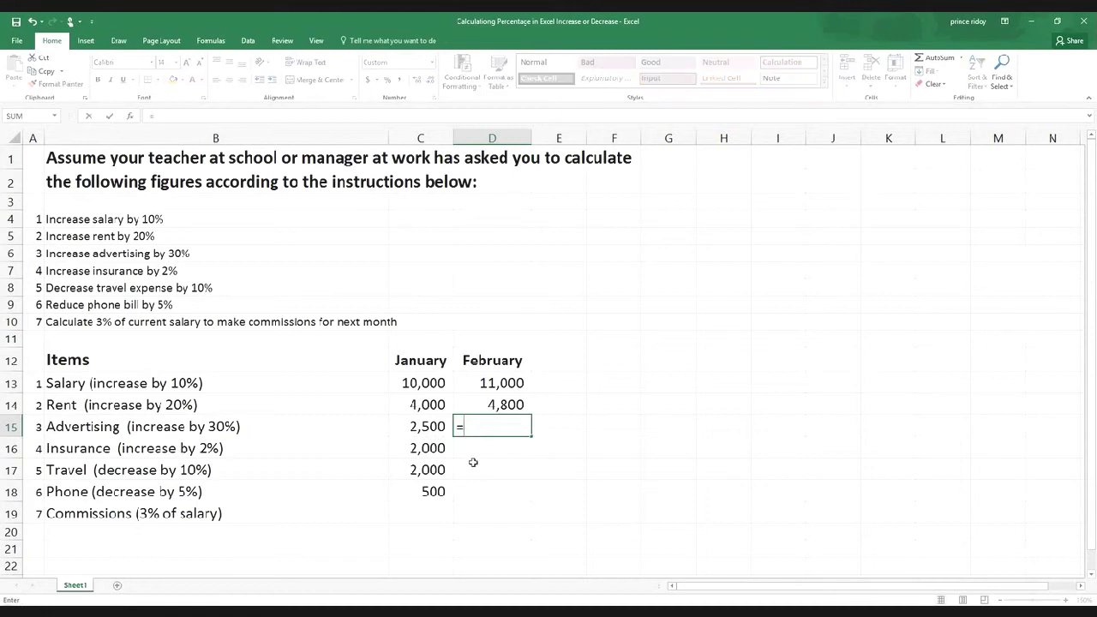
pyautogui.click(431, 431)
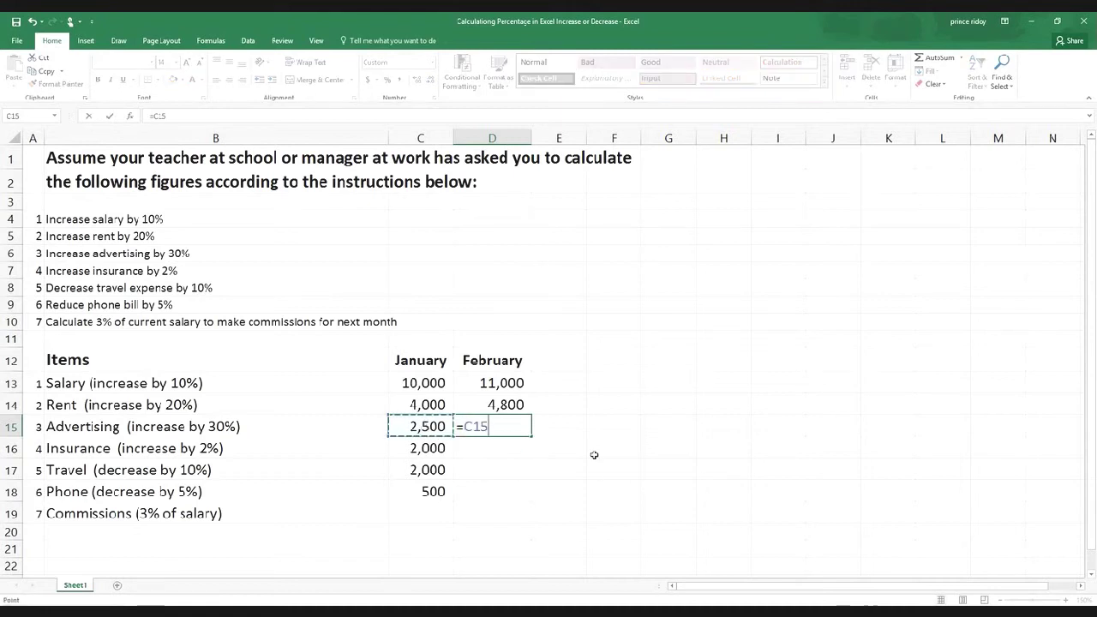
pyautogui.write('*')
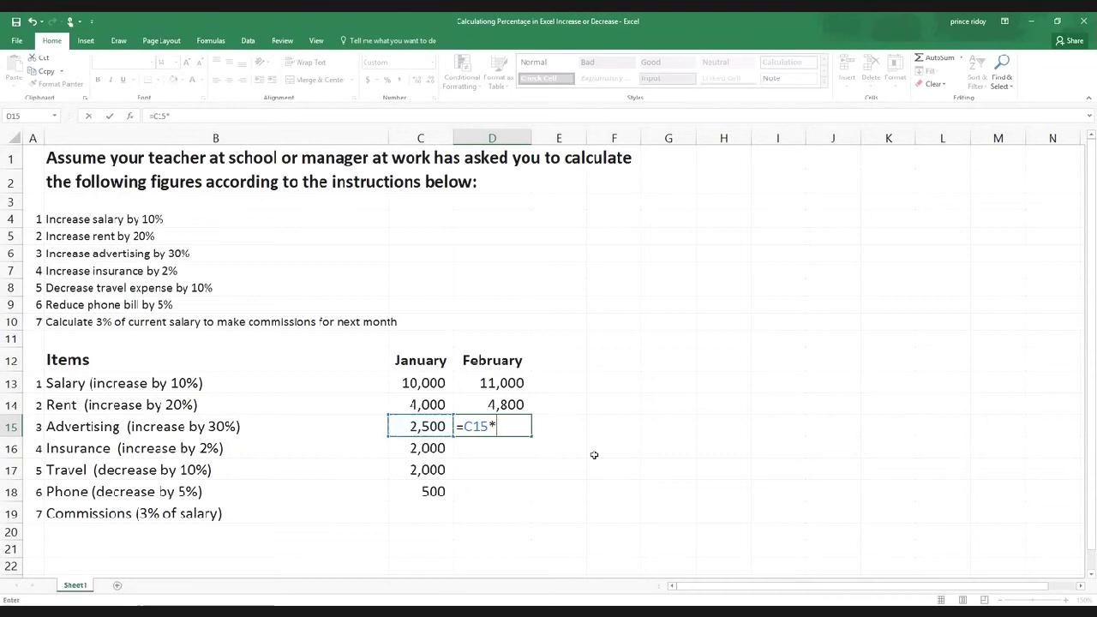
pyautogui.write('1.3')
pyautogui.press('Return')
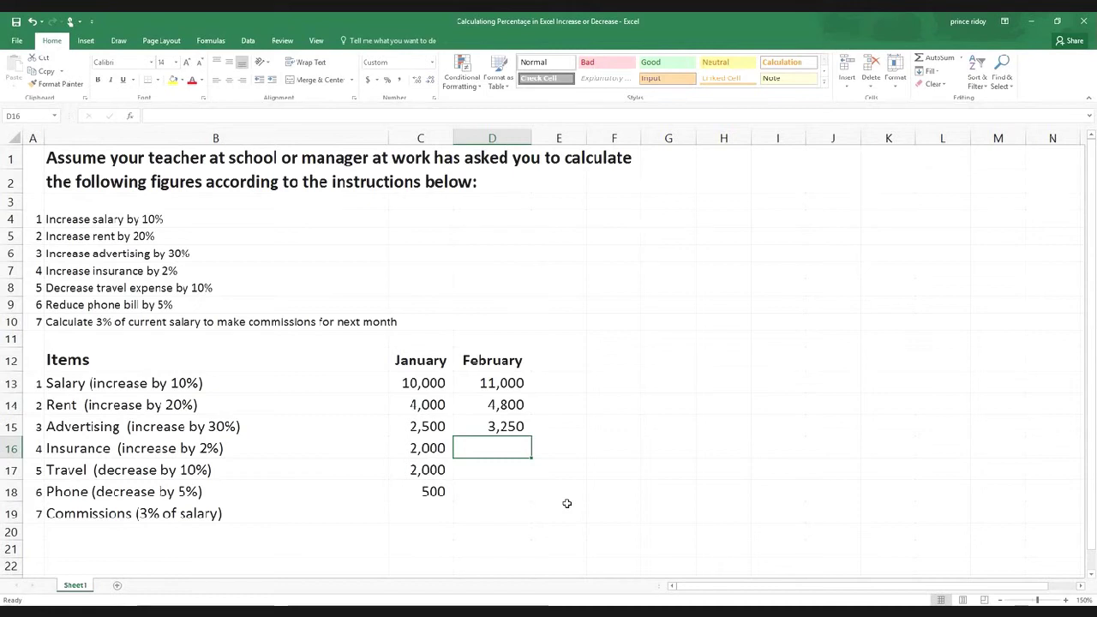
pyautogui.click(487, 414)
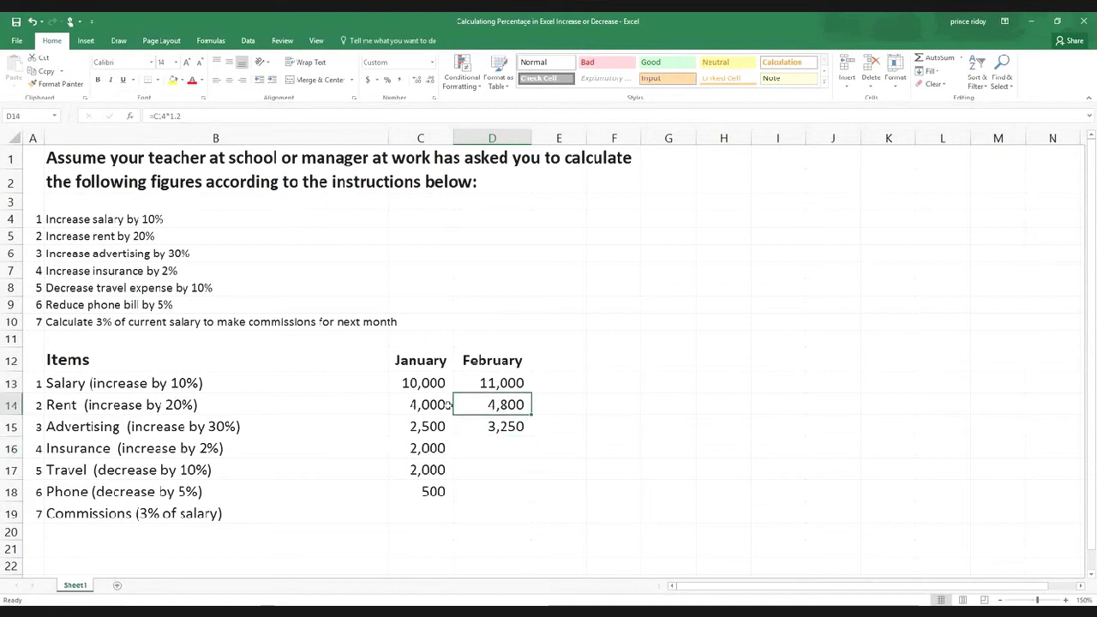
pyautogui.click(492, 442)
# - Enter =C16*1.02 in D16 so February Insurance shows 2,040
pyautogui.write('=')
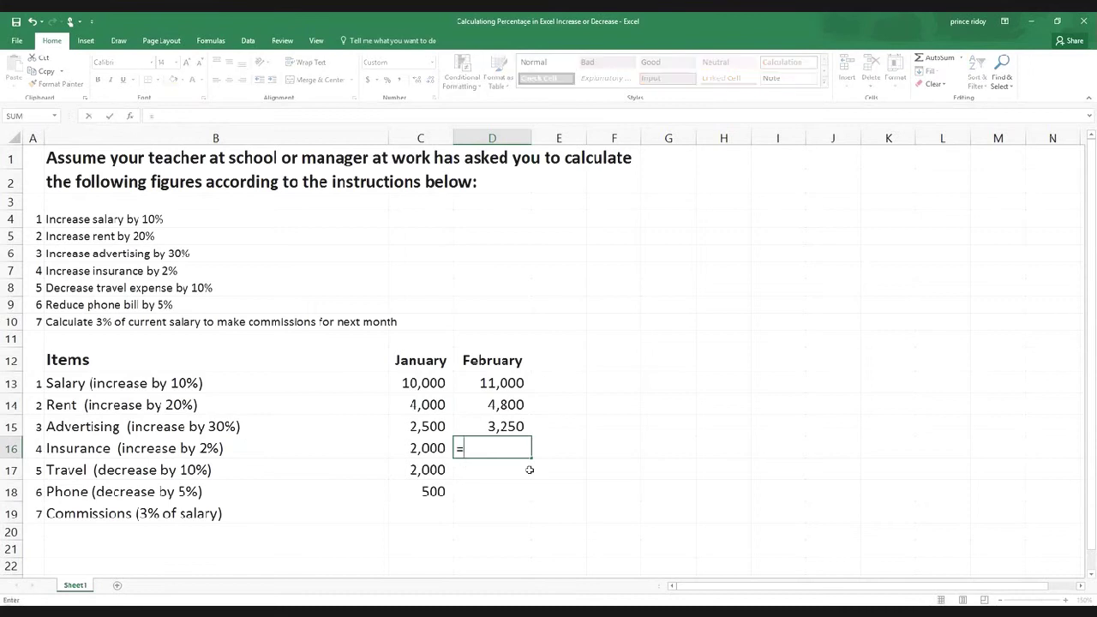
pyautogui.click(420, 447)
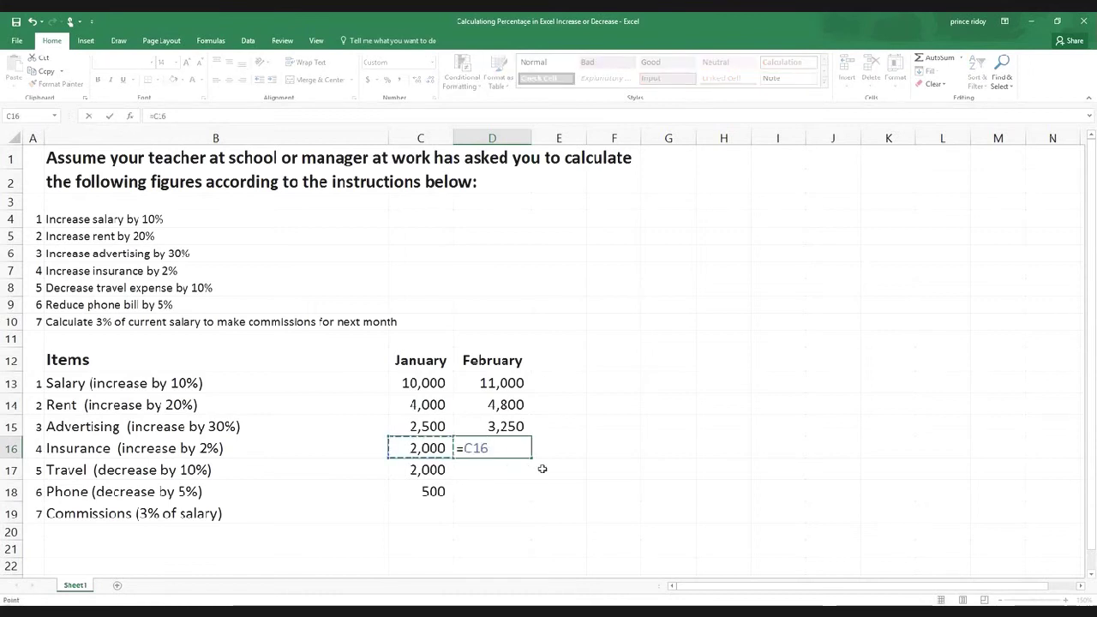
pyautogui.write('*1.02')
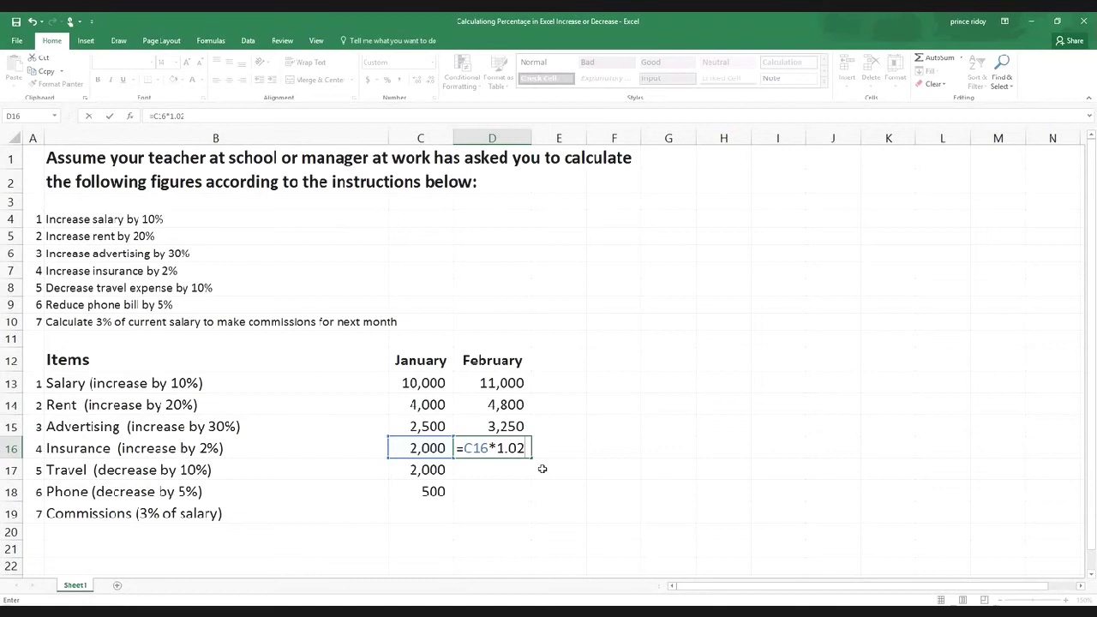
pyautogui.press('Return')
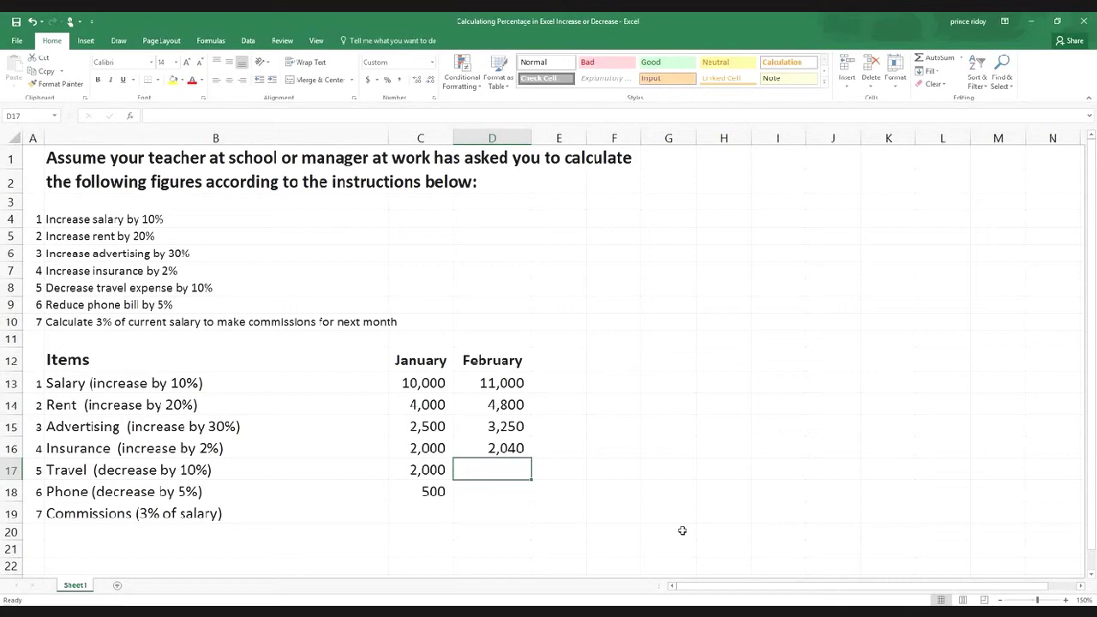
# - Enter =C17-(2000*10%) in D17 so February Travel shows 1,800
pyautogui.write('=')
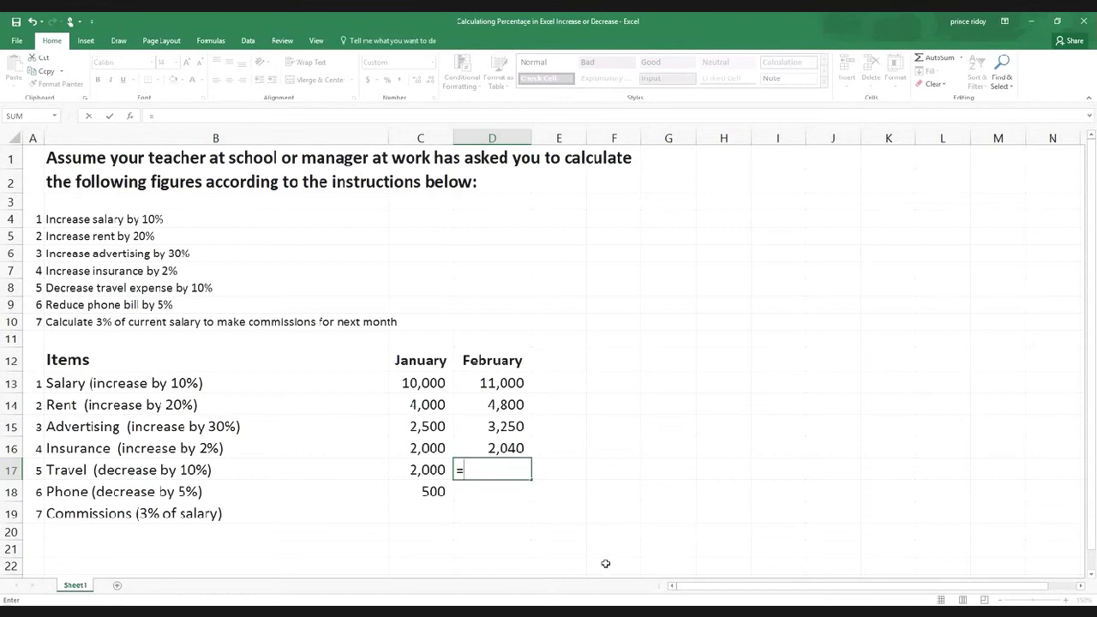
pyautogui.click(424, 474)
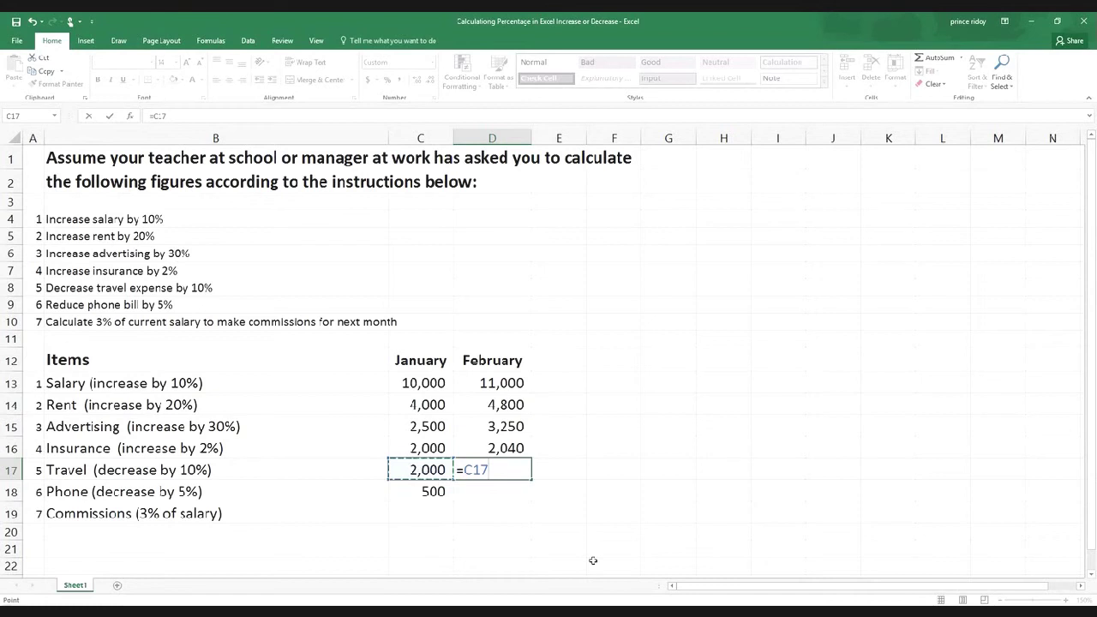
pyautogui.write('-')
pyautogui.write('(2000')
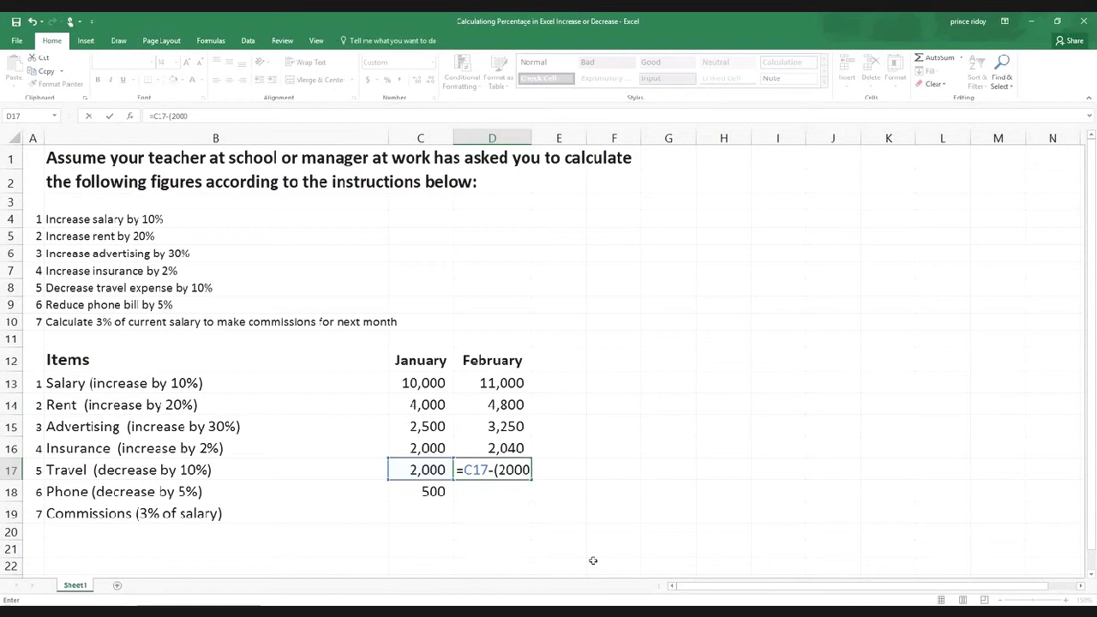
pyautogui.write('*10')
pyautogui.write('%')
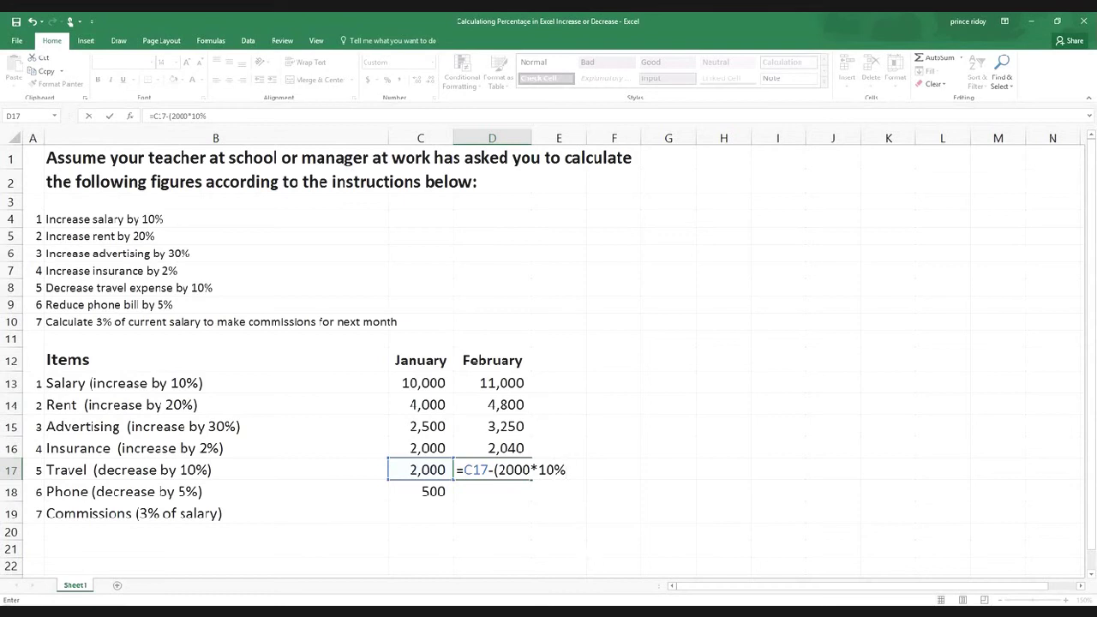
pyautogui.click(554, 477)
pyautogui.press('Left')
pyautogui.press('Left')
pyautogui.press('Left')
pyautogui.press('Left')
pyautogui.press('Left')
pyautogui.press('Left')
pyautogui.click(574, 470)
pyautogui.write(')')
pyautogui.press('Return')
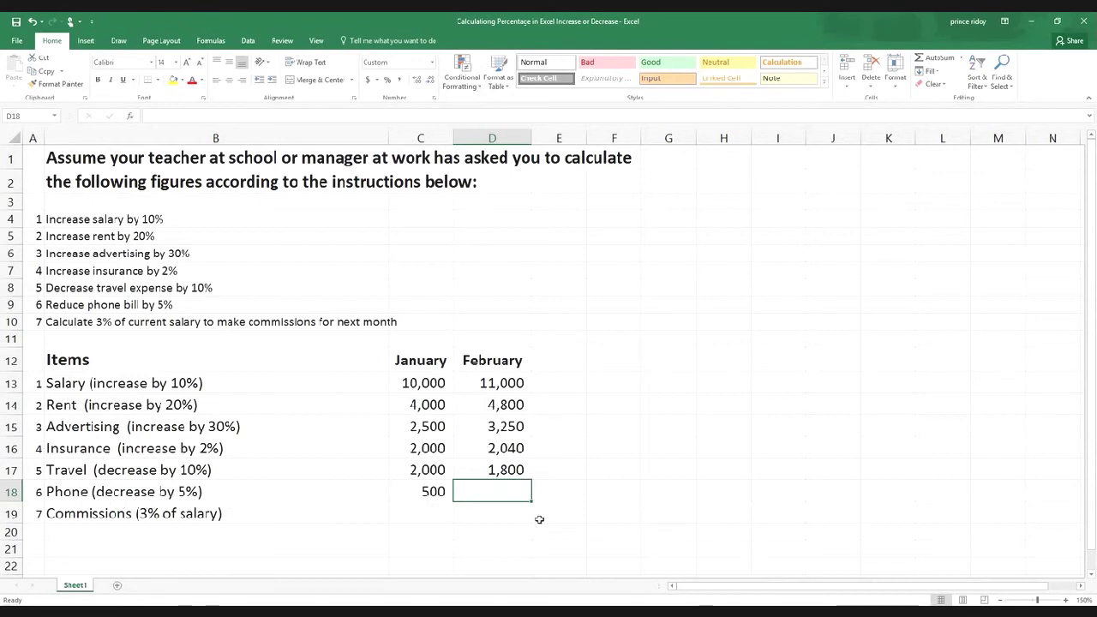
# - Enter =C18-(500*5%) in D18 so February Phone shows 475
pyautogui.write('=')
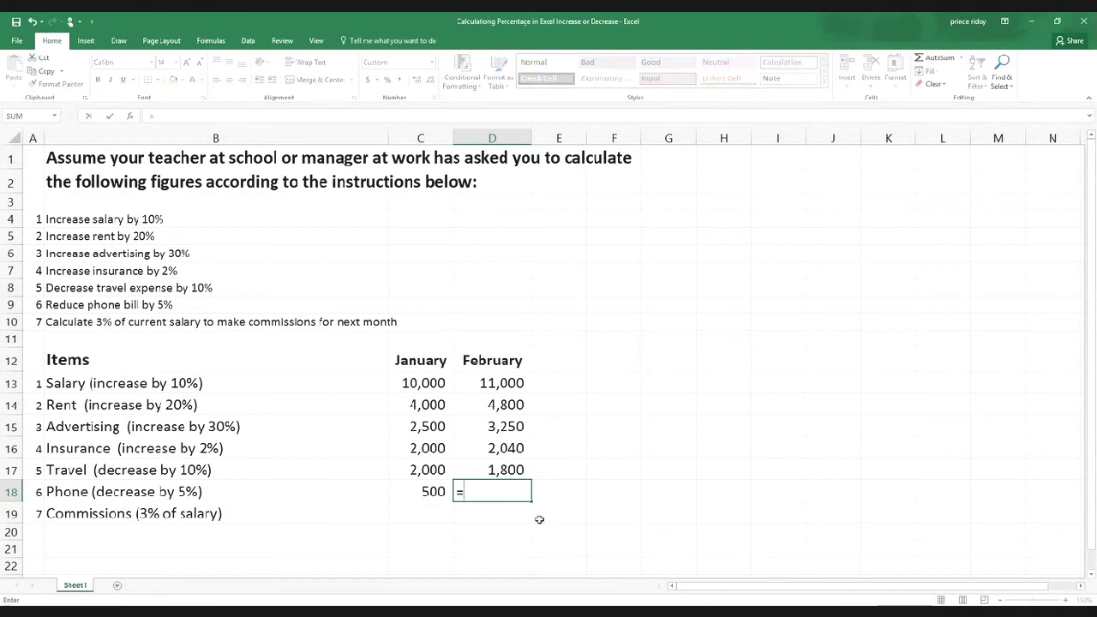
pyautogui.click(433, 492)
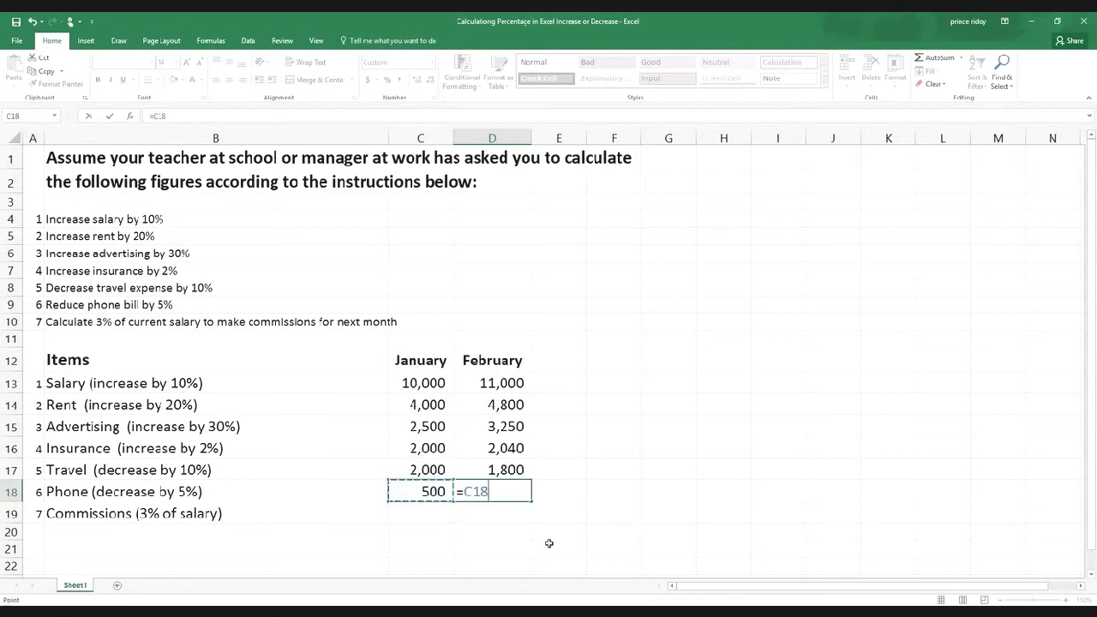
pyautogui.write('-')
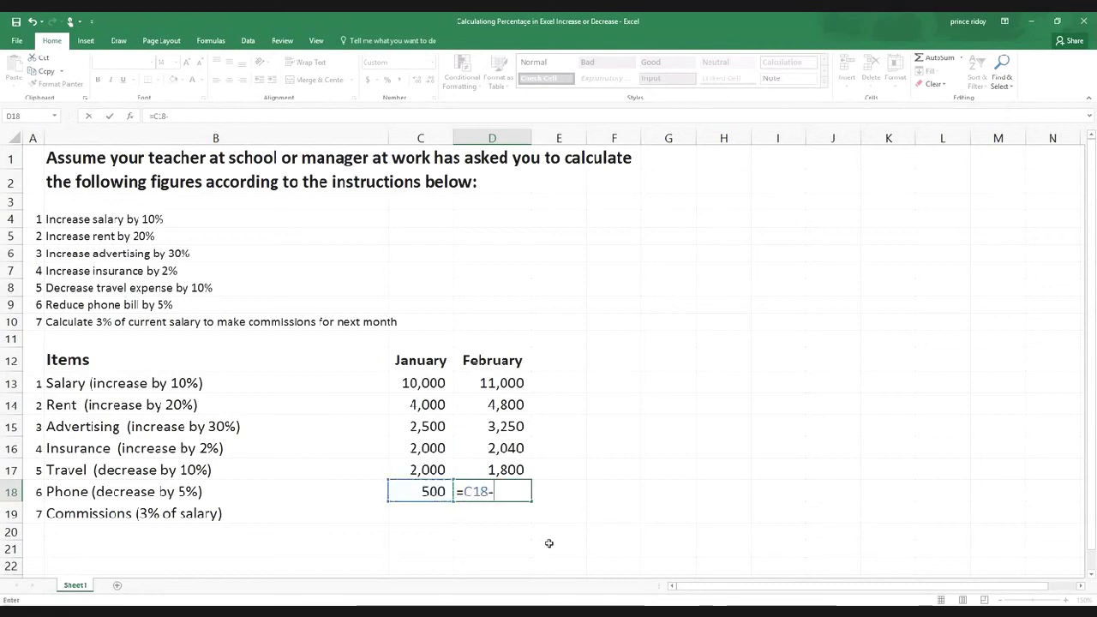
pyautogui.write('(')
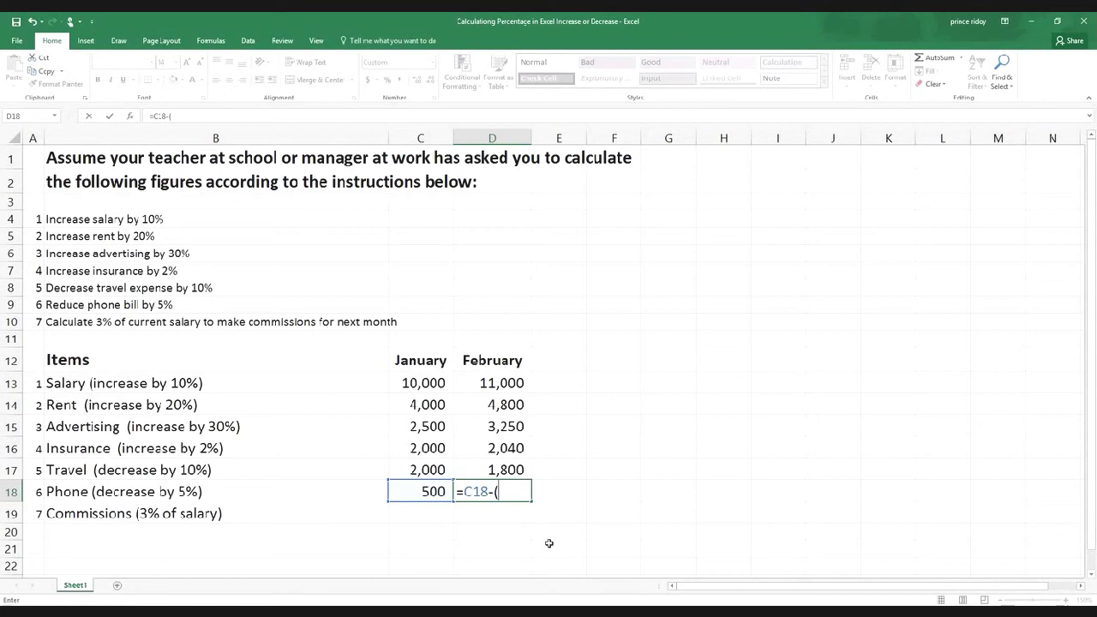
pyautogui.write('500*5')
pyautogui.write('%')
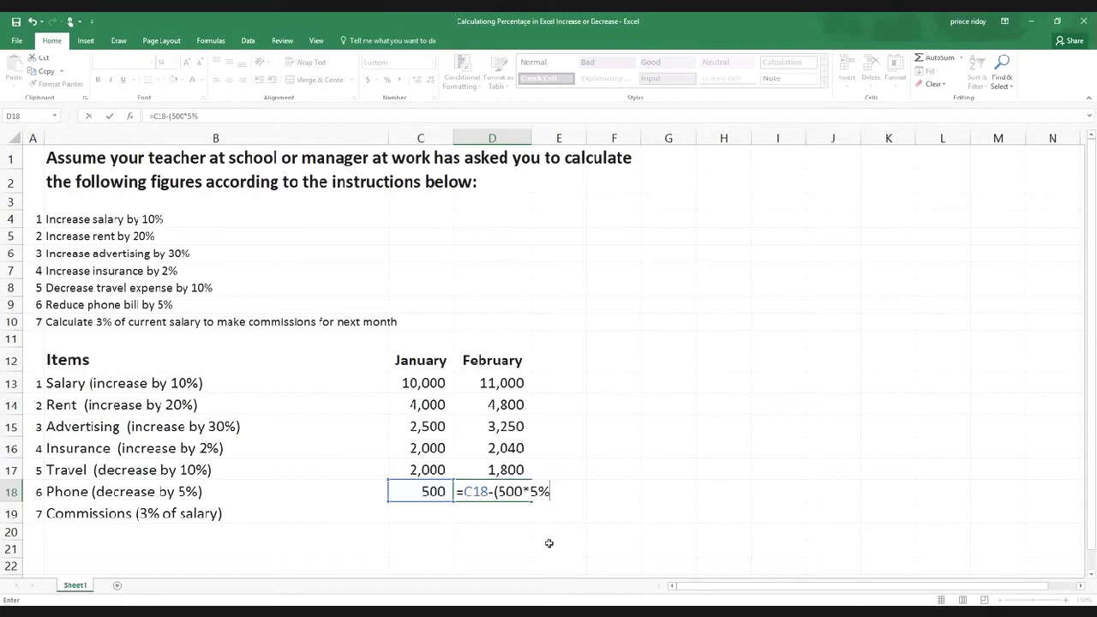
pyautogui.write(')')
pyautogui.press('Return')
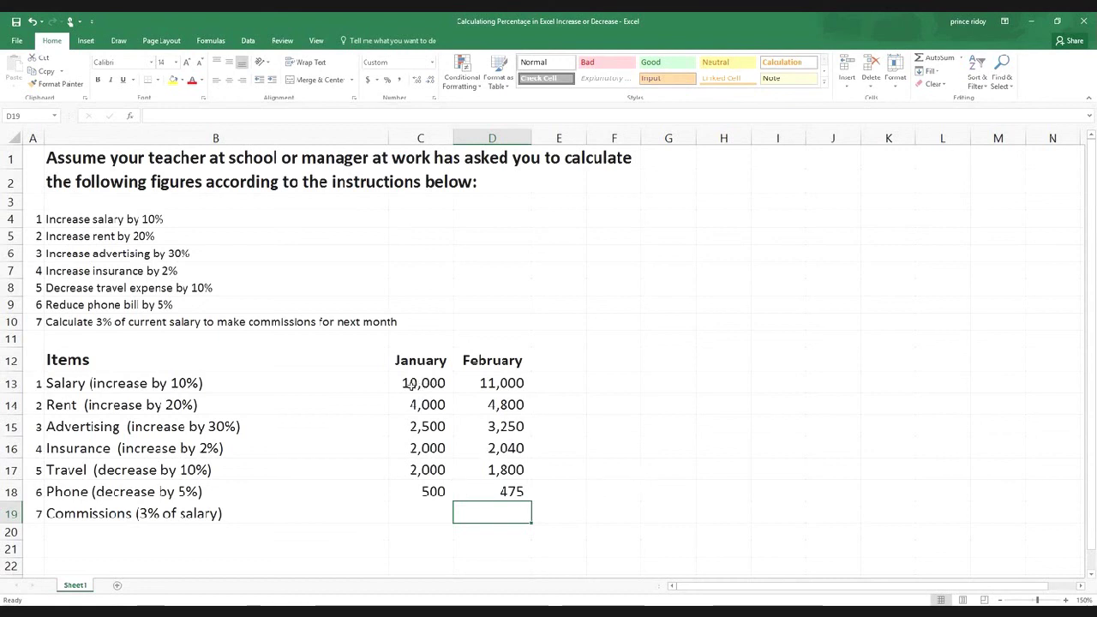
# - Enter =C13*3% in D19 so February Commissions shows 300
pyautogui.write('=')
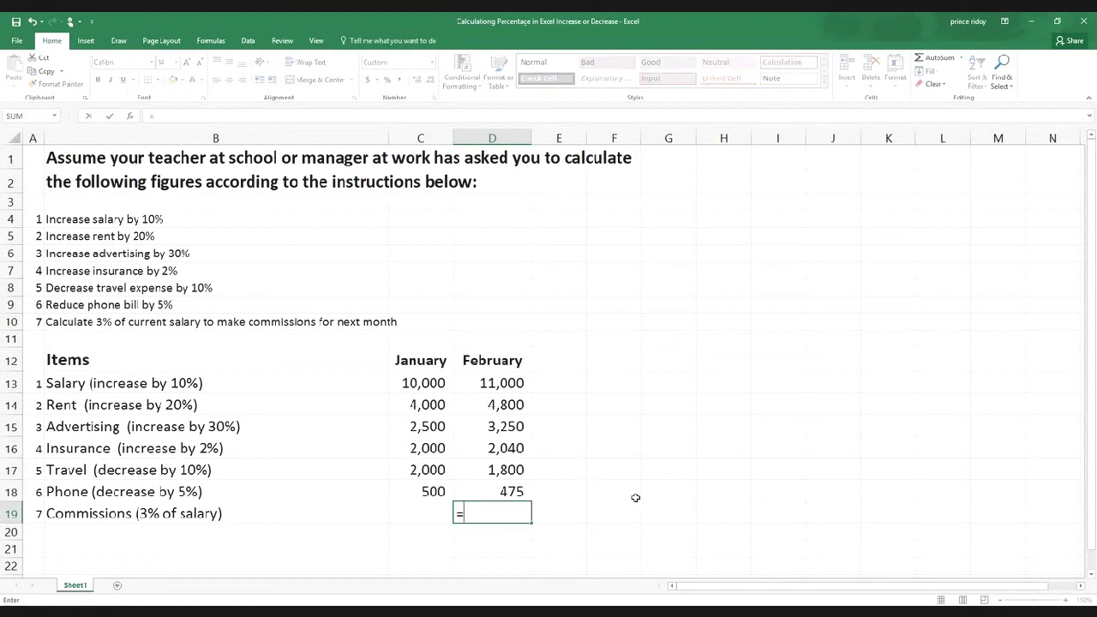
pyautogui.click(420, 384)
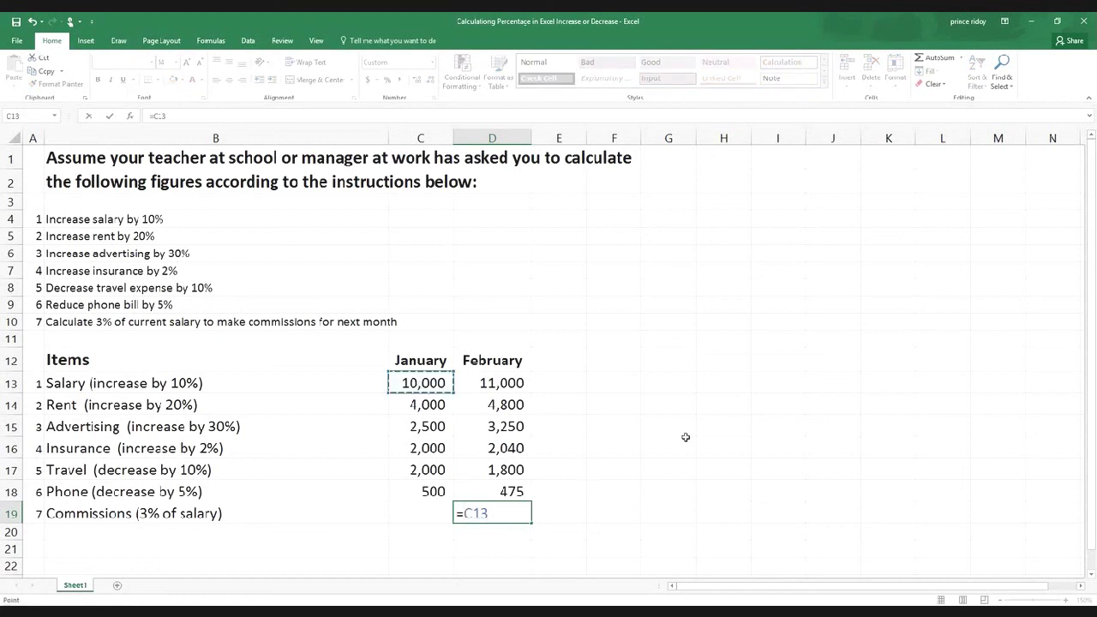
pyautogui.write('*3')
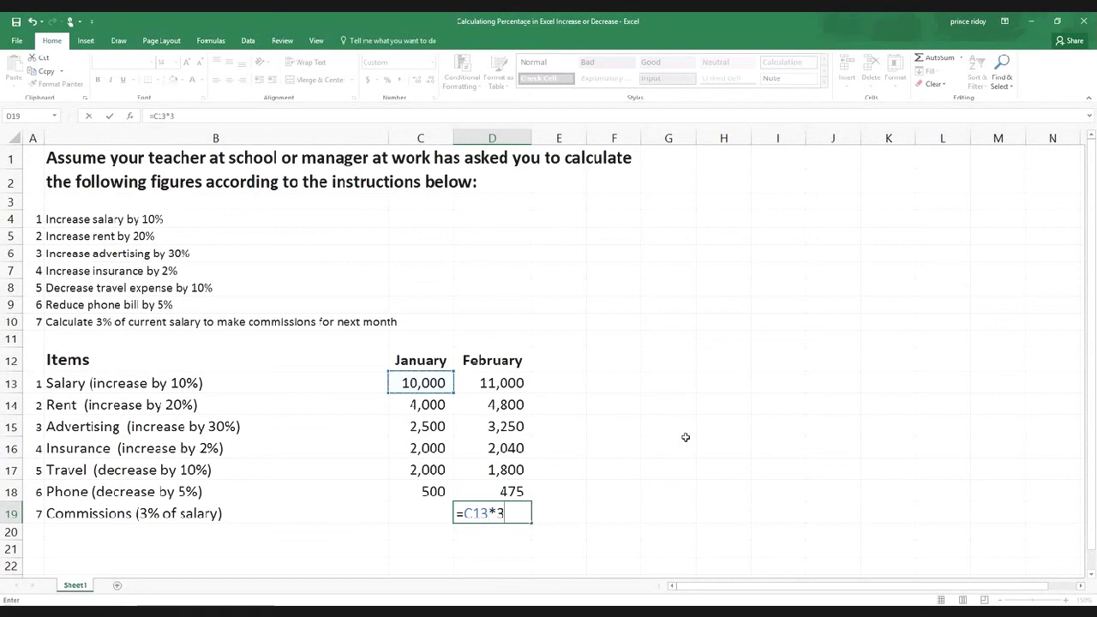
pyautogui.write('%')
pyautogui.press('Return')
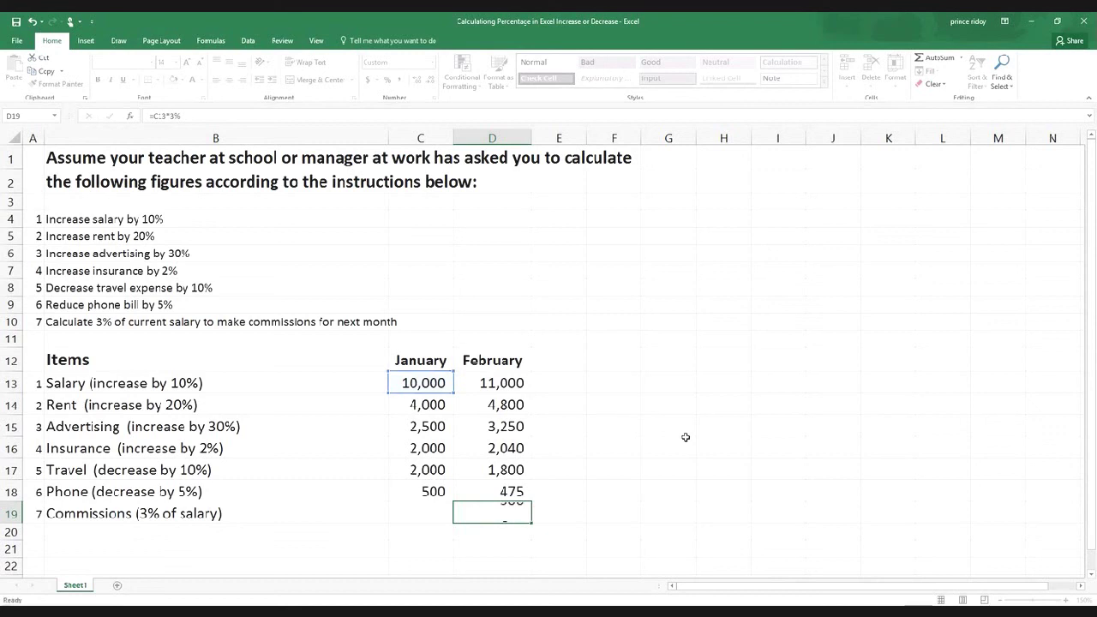